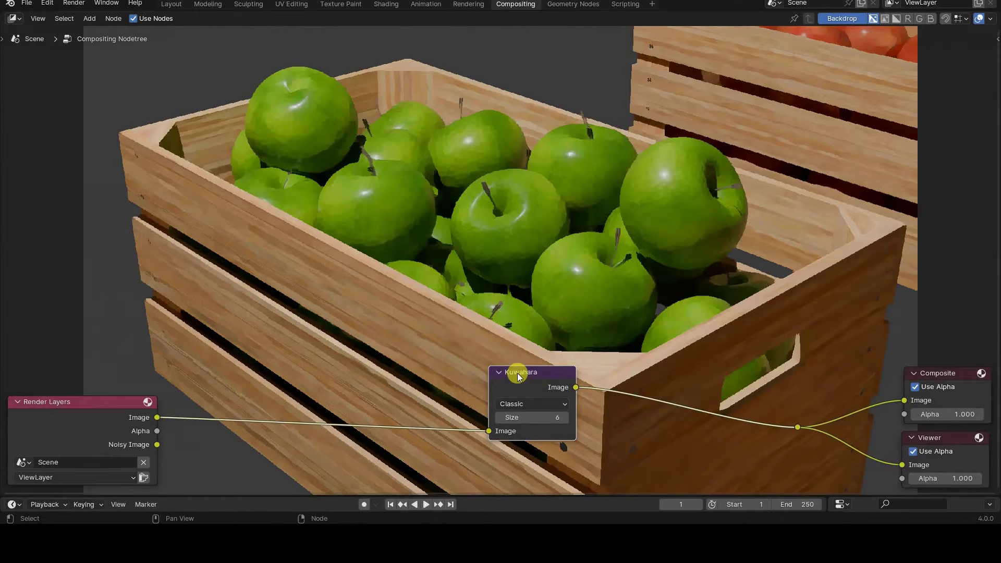
- Mute and unmute the Kuwahara node to compare the filtered render with the original
click(264, 292)
key(shift+a)
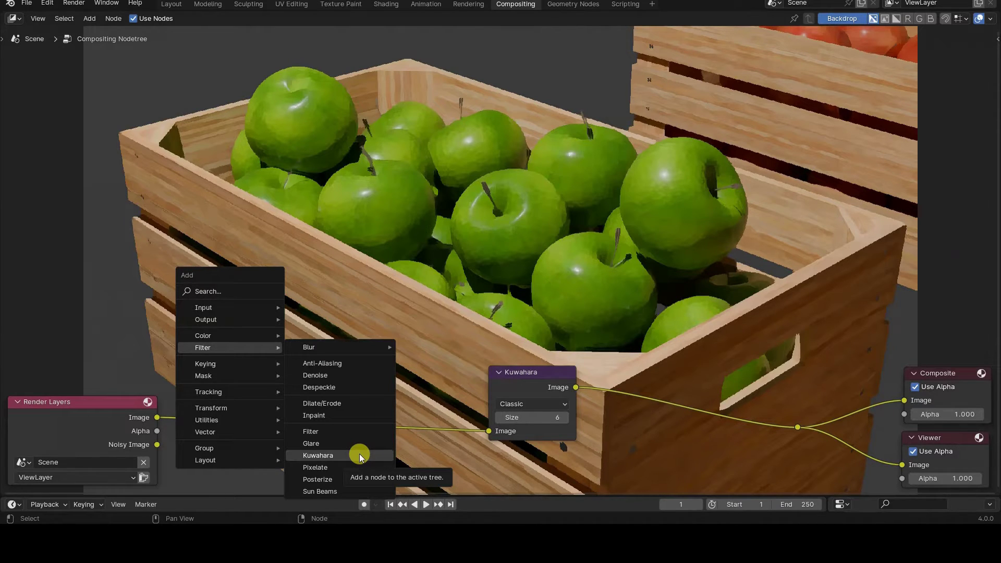
click(522, 379)
key(m)
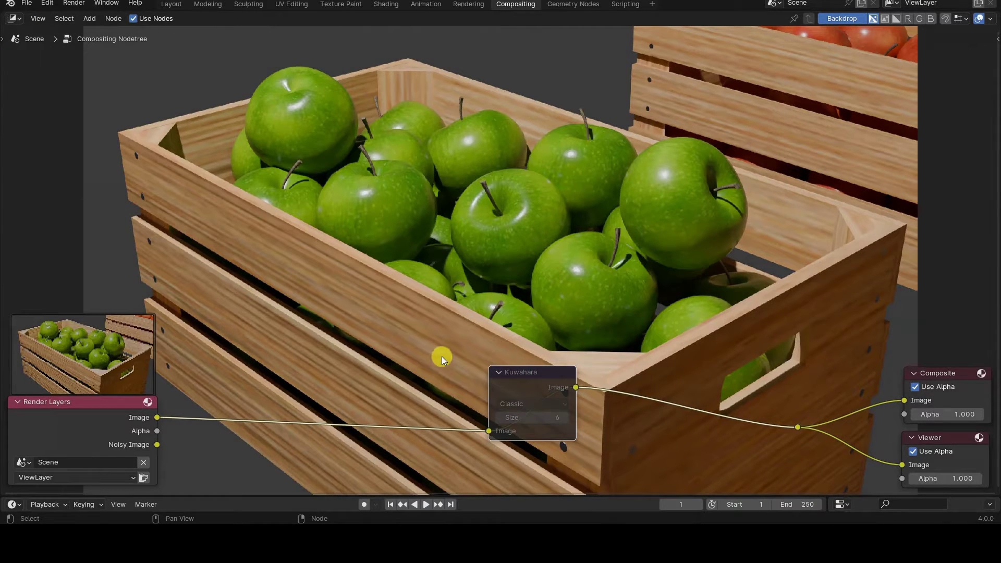
key(m)
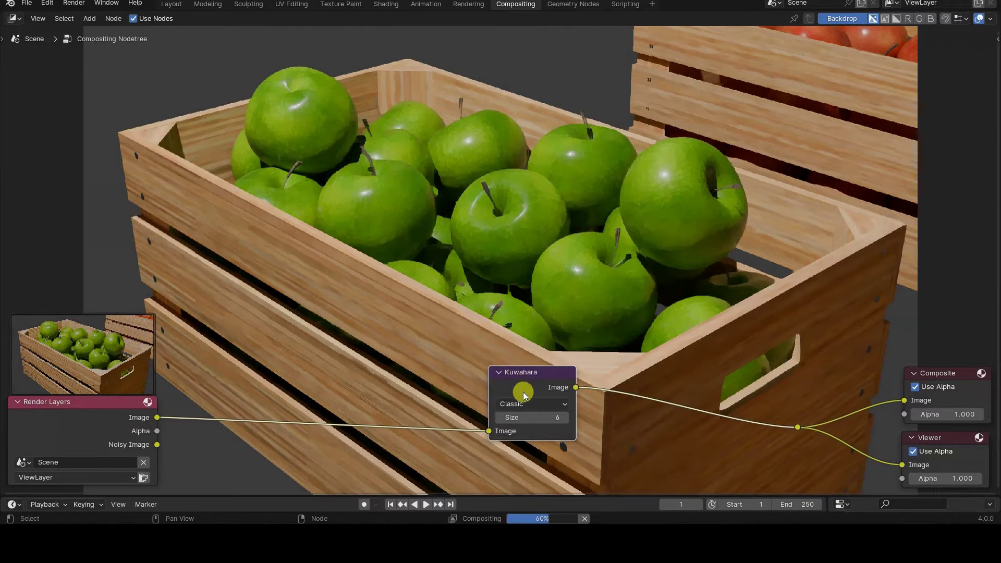
- Switch the Kuwahara variation to Anisotropic and toggle mute again to compare
click(522, 404)
click(525, 433)
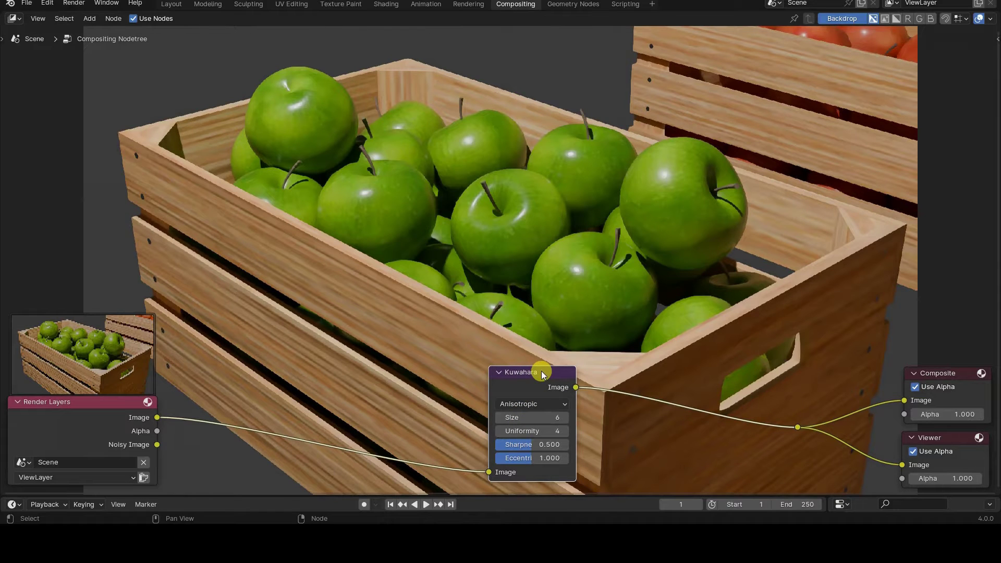
key(m)
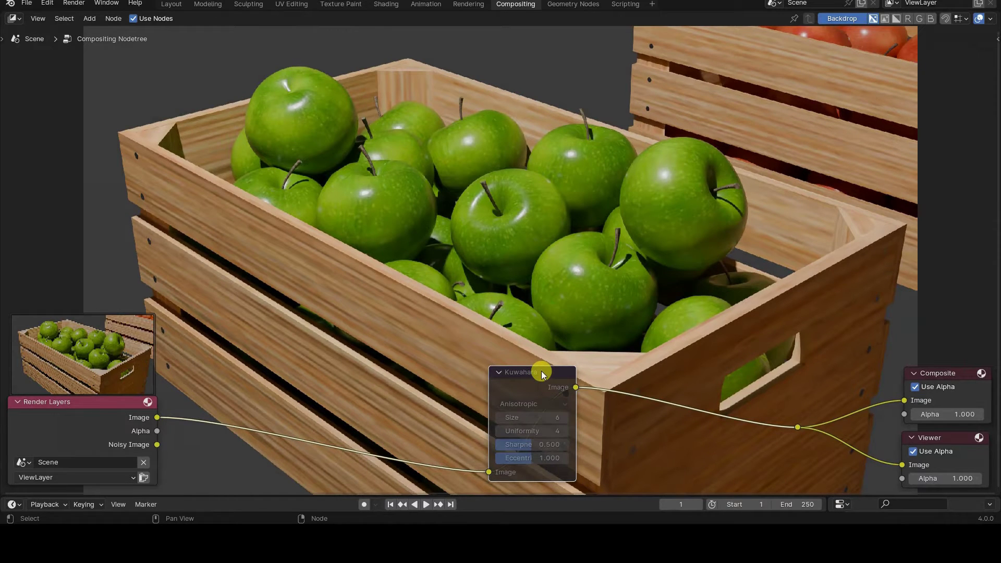
key(m)
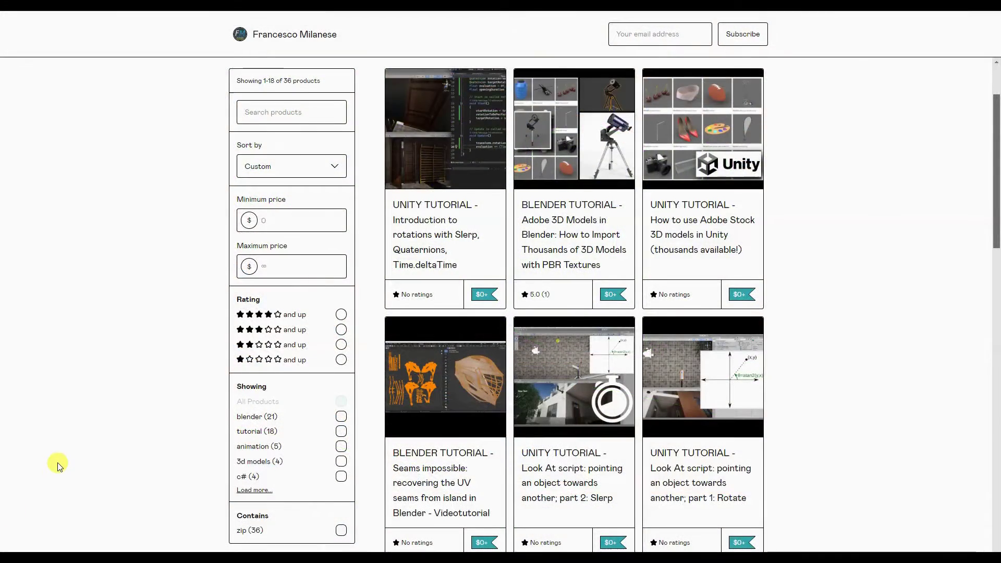
scroll(56, 463, down, 4)
scroll(58, 466, down, 2)
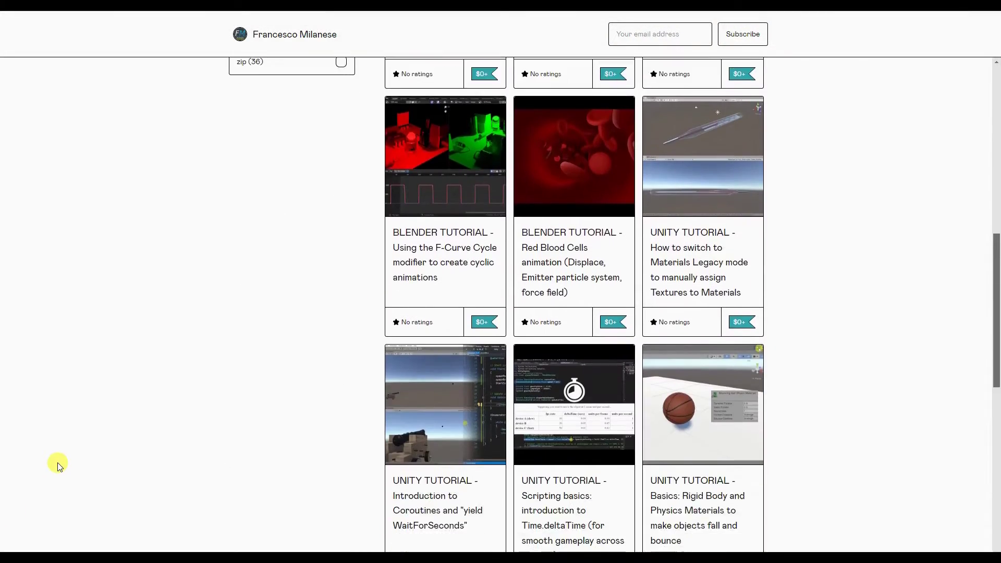
scroll(57, 465, down, 2)
scroll(57, 466, down, 2)
scroll(57, 465, down, 1)
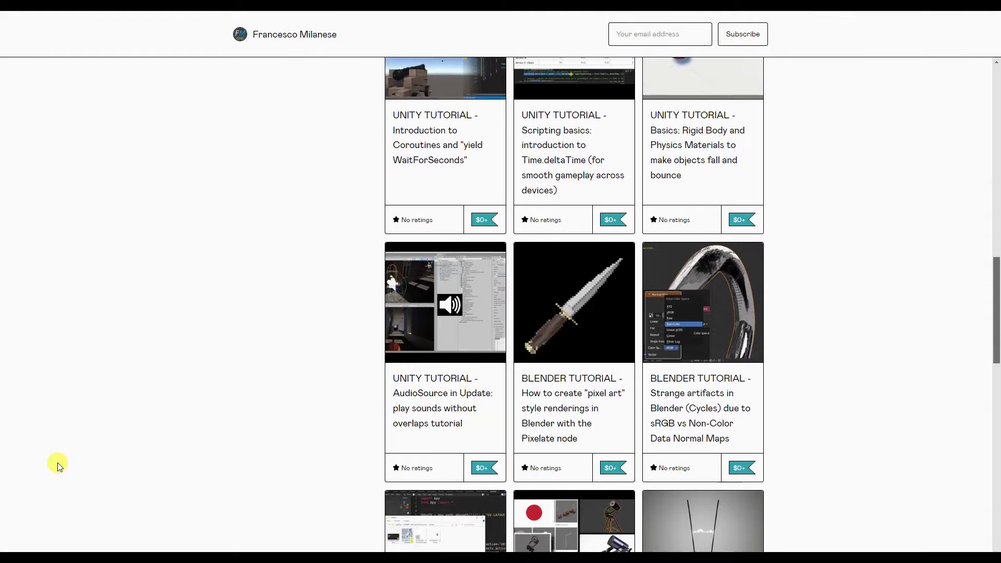
scroll(58, 466, down, 1)
scroll(58, 465, down, 1)
scroll(57, 465, down, 2)
scroll(58, 465, down, 1)
scroll(57, 466, down, 1)
scroll(57, 464, down, 1)
scroll(58, 466, down, 1)
scroll(57, 466, down, 1)
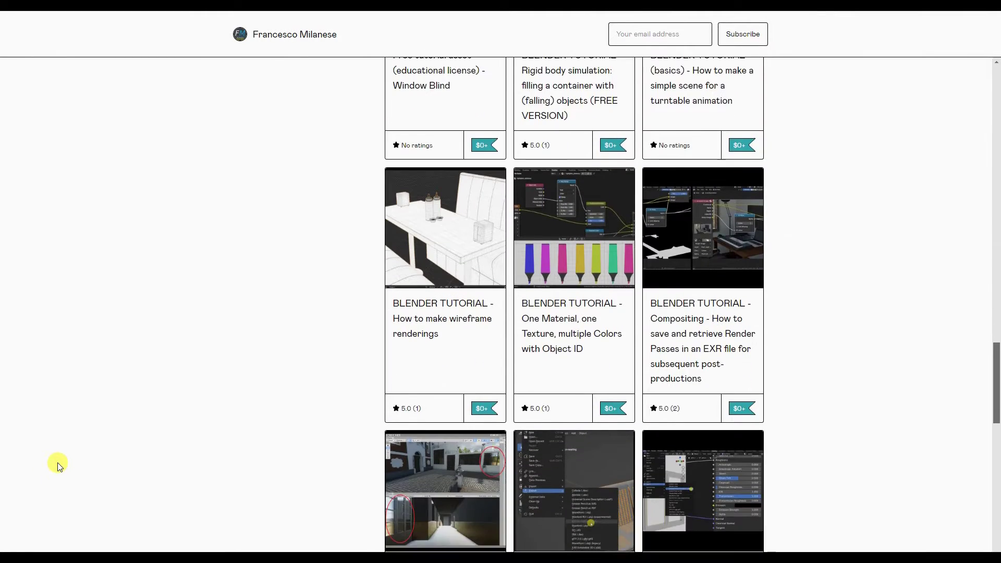
scroll(57, 465, down, 1)
scroll(57, 465, down, 1)
scroll(57, 466, down, 1)
scroll(57, 465, down, 1)
scroll(56, 464, down, 1)
scroll(57, 465, down, 1)
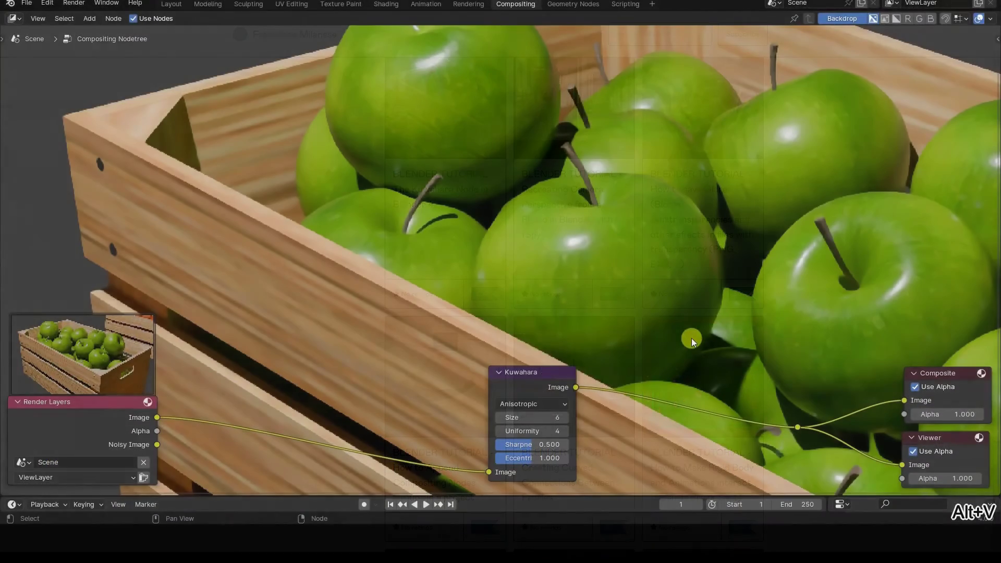
- Enlarge the backdrop to frame the apples close up and move the Kuwahara node up and left
key(alt+v)
middle_drag(690, 337, 712, 321)
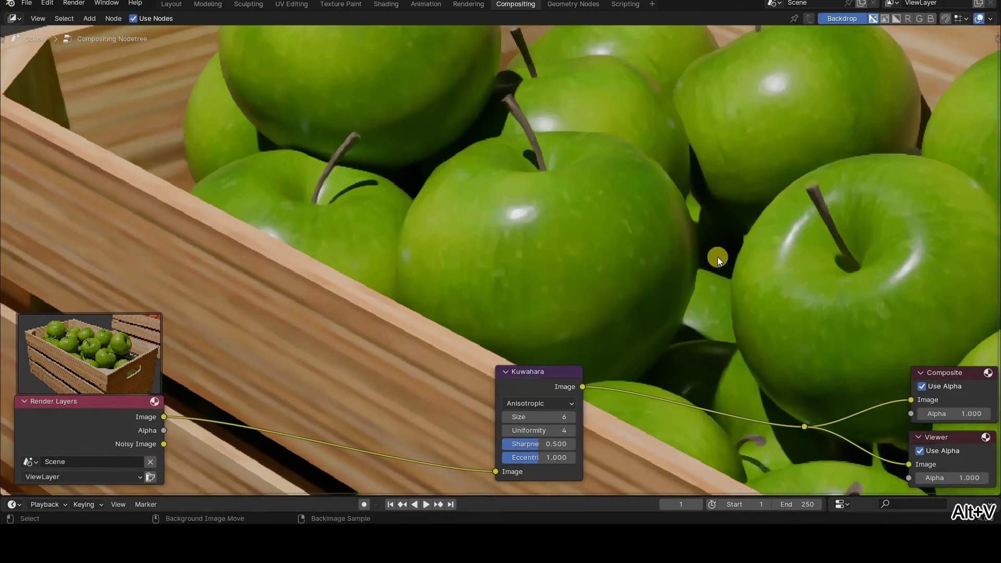
mouse_move(717, 257)
alt+middle_down()
mouse_move(661, 269)
mouse_move(684, 307)
alt+middle_up()
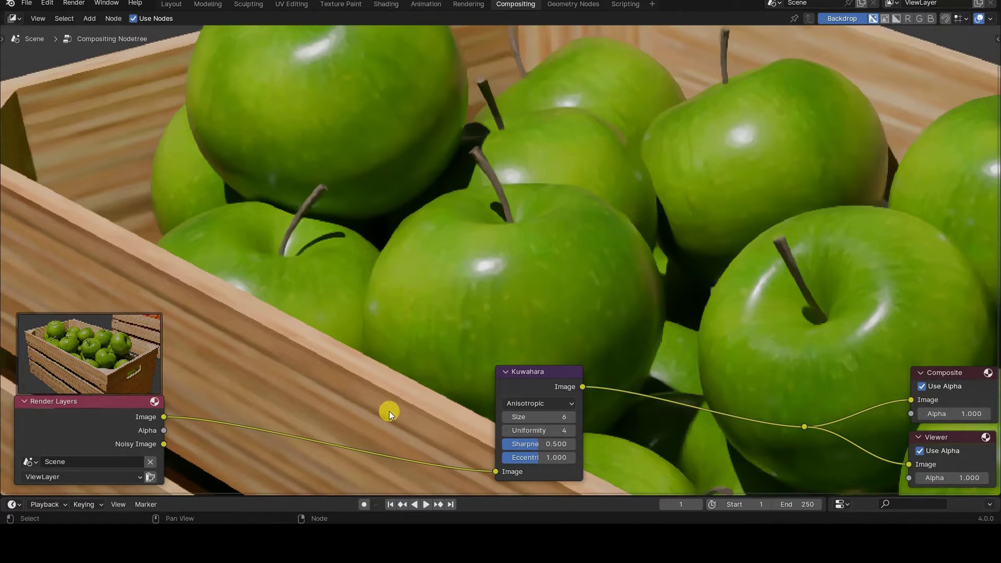
drag(528, 365, 517, 316)
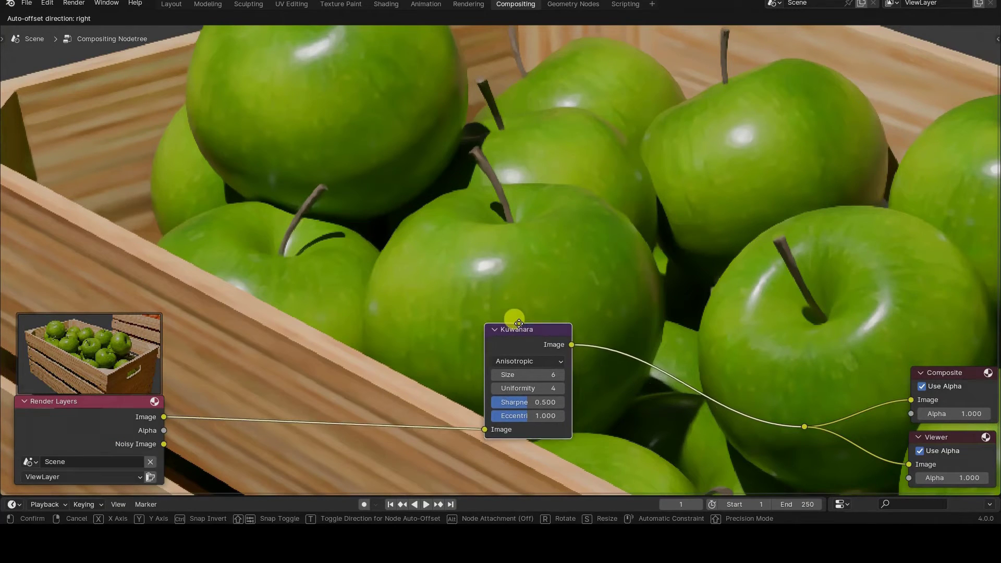
scroll(517, 317, up, 2)
scroll(504, 304, up, 1)
scroll(504, 304, up, 1)
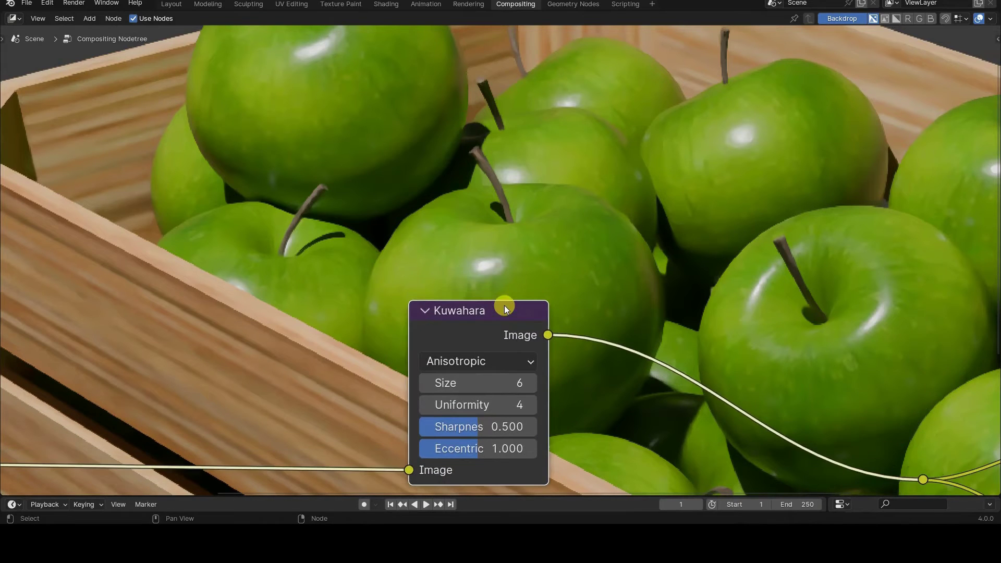
- Switch the Kuwahara variation back to Classic and drop its Size to 1
click(465, 361)
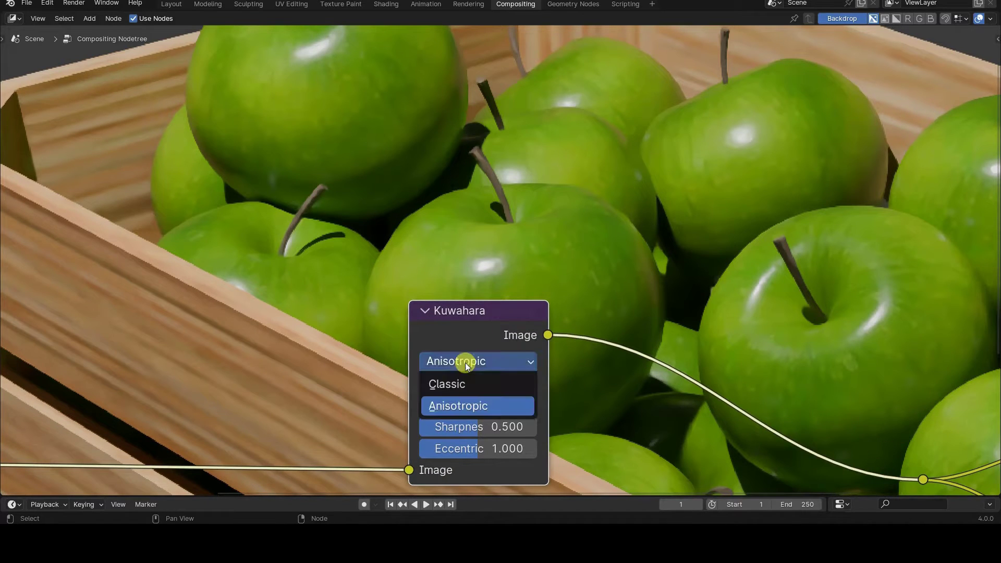
click(502, 382)
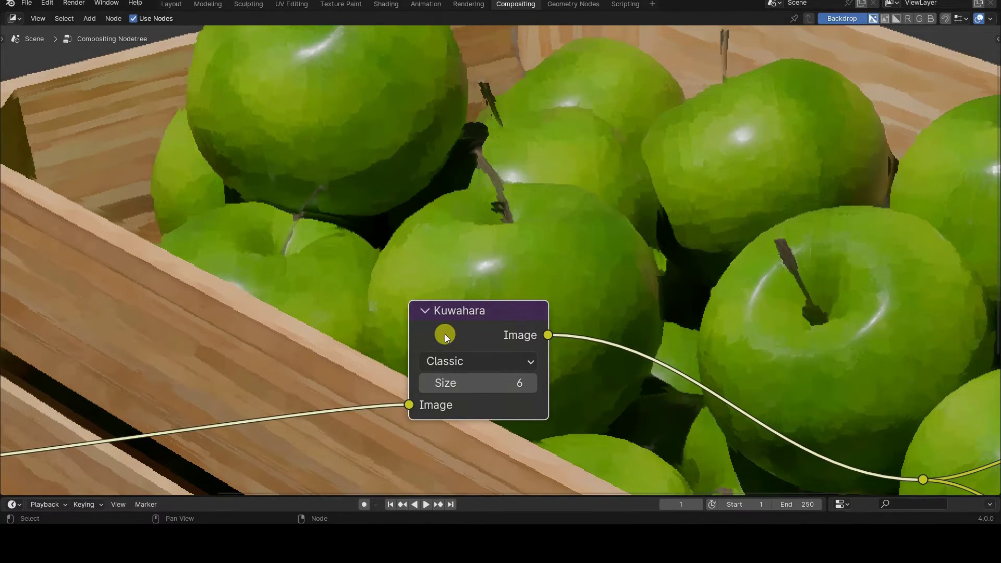
double_click(498, 381)
text(1)
key(Return)
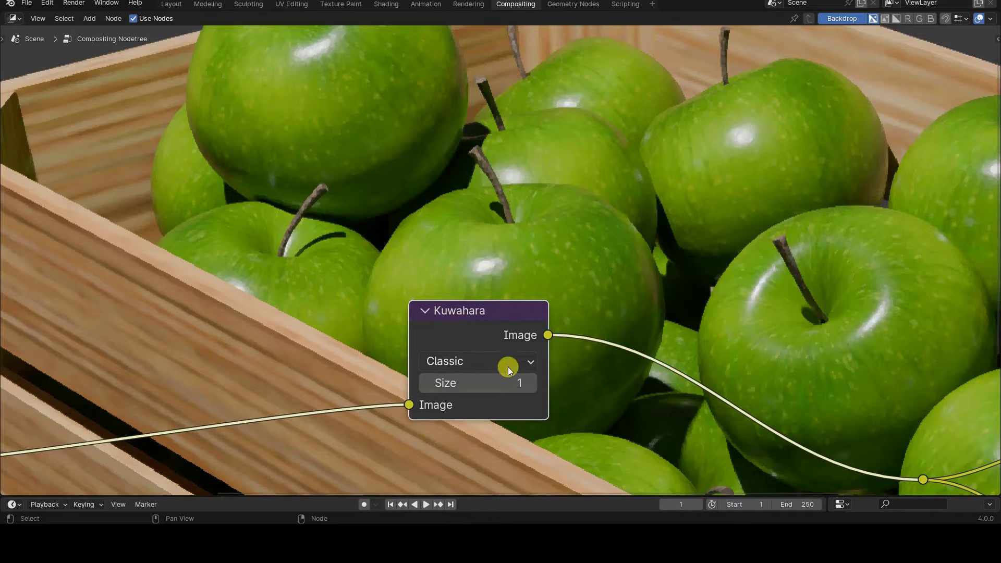
- Step the Classic Size up through 2–5 to 6, then enlarge the backdrop on the apples
click(533, 382)
click(533, 382)
click(532, 383)
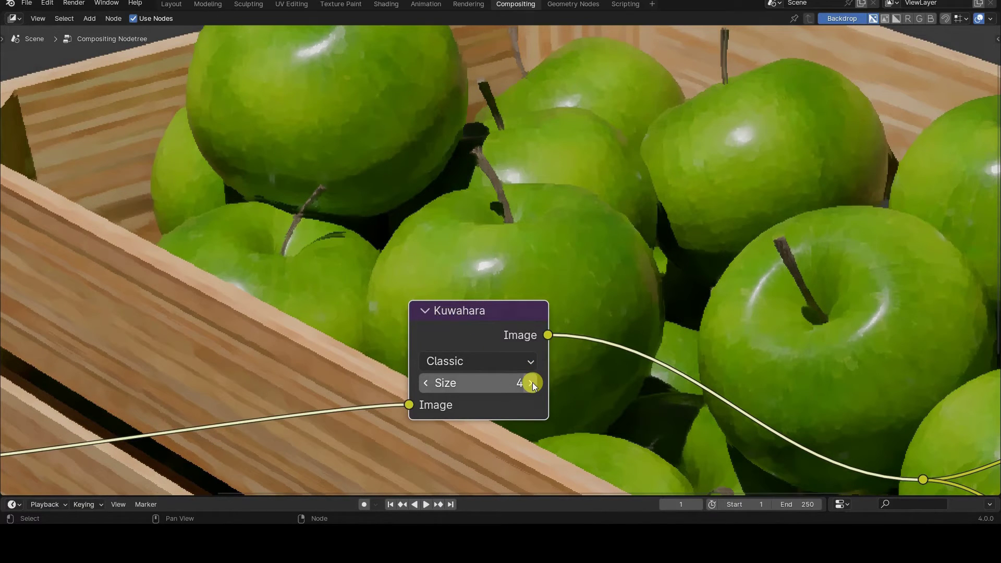
click(533, 383)
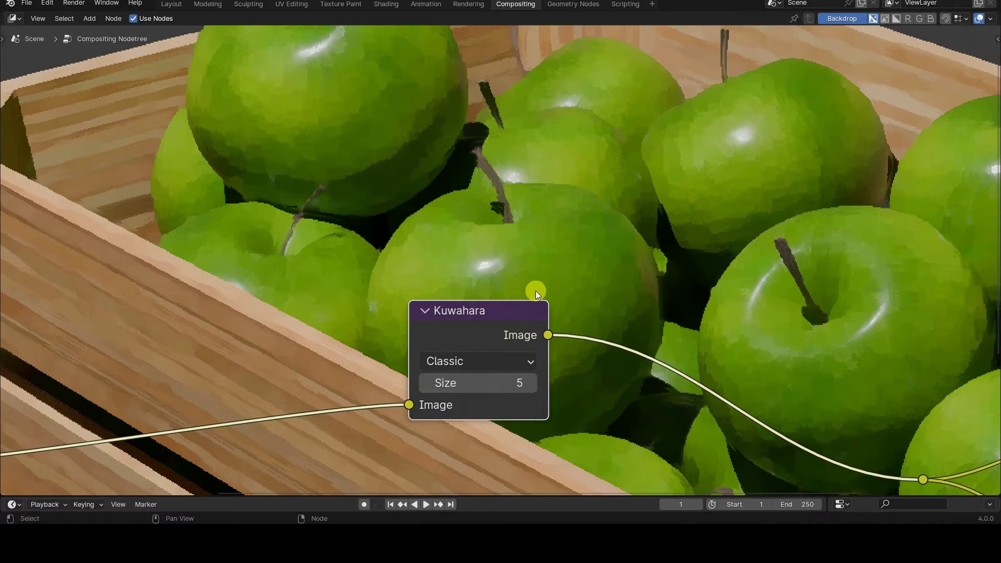
click(530, 384)
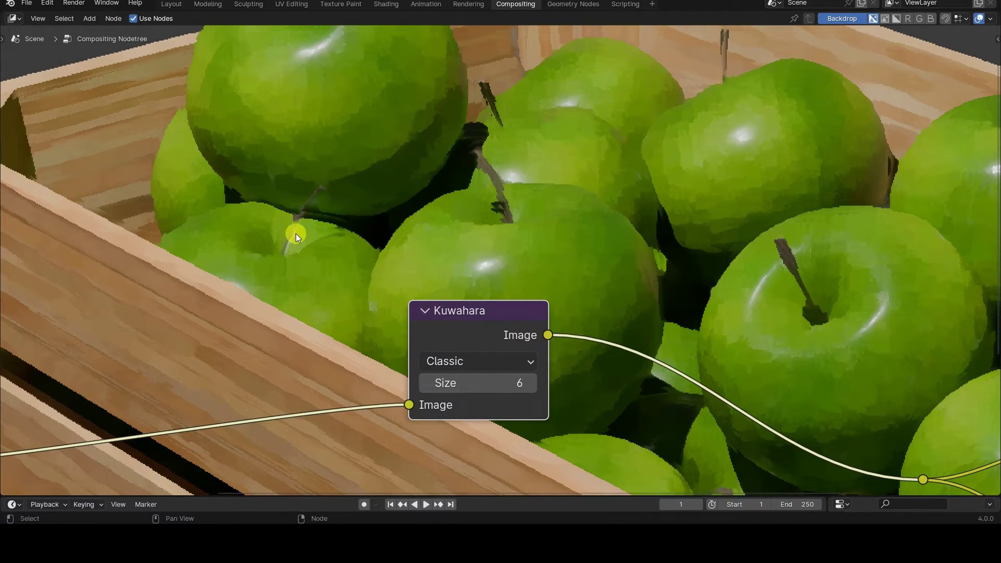
key(alt+v)
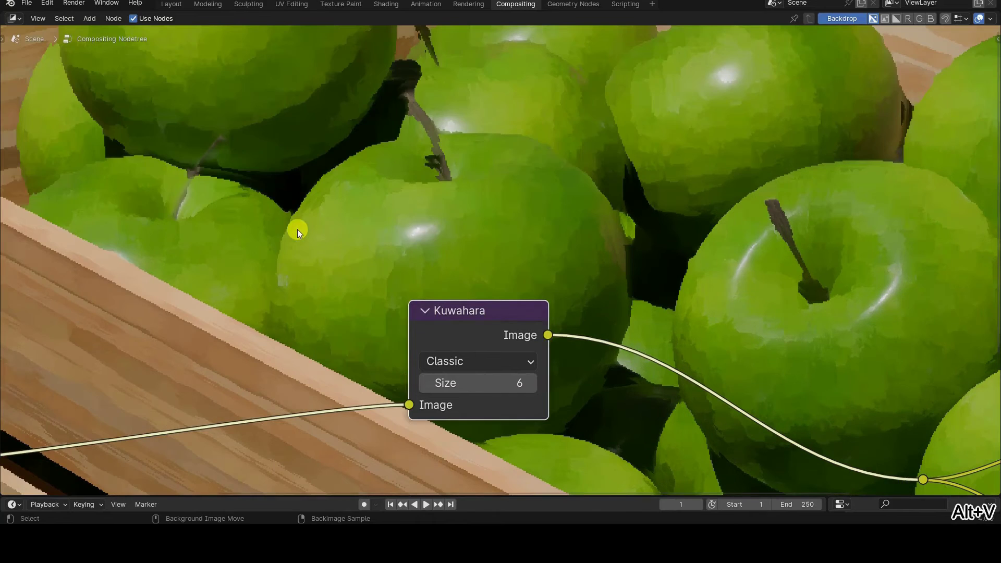
middle_drag(297, 229, 422, 228)
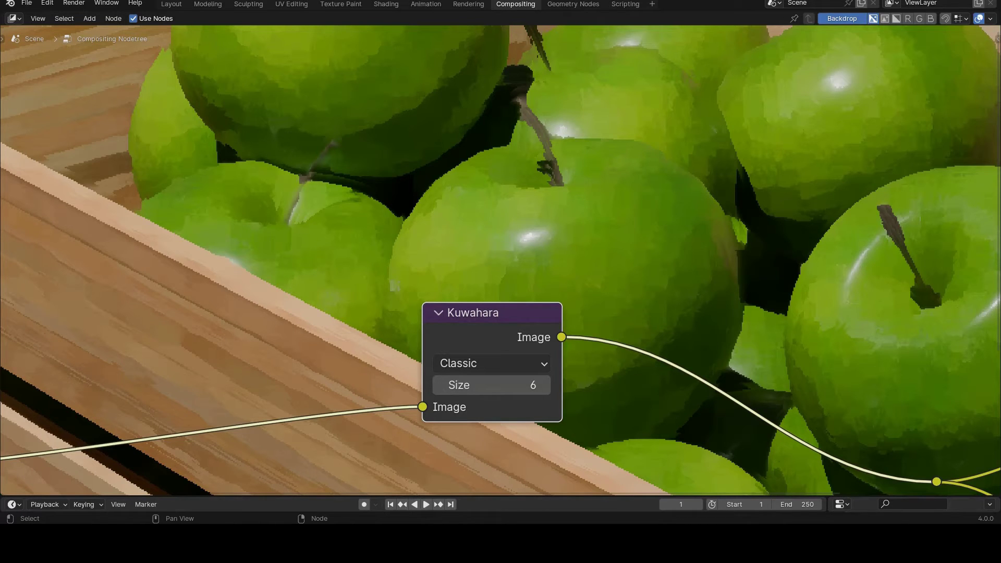
- Set the Kuwahara variation to Anisotropic again and drag the node higher
click(357, 280)
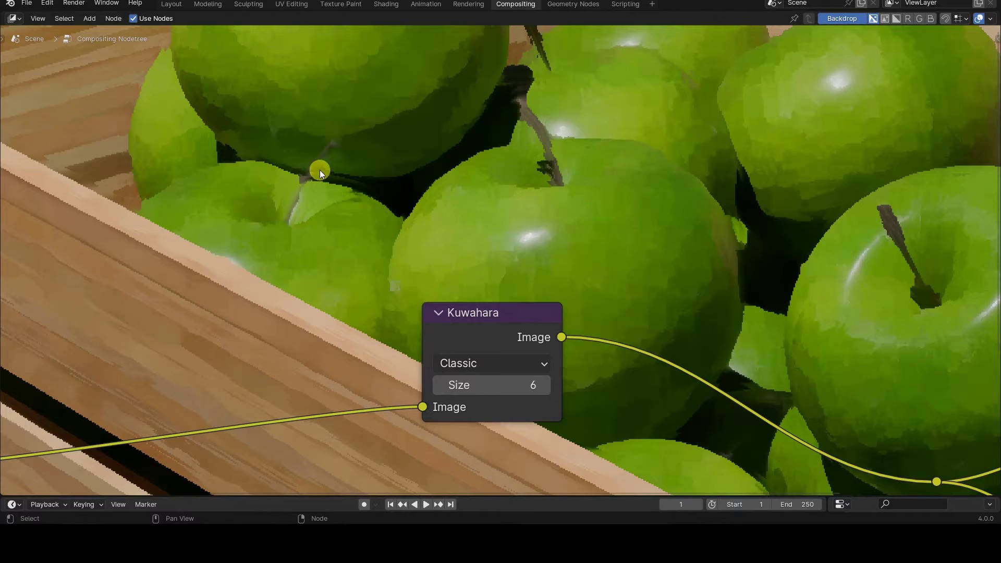
click(505, 365)
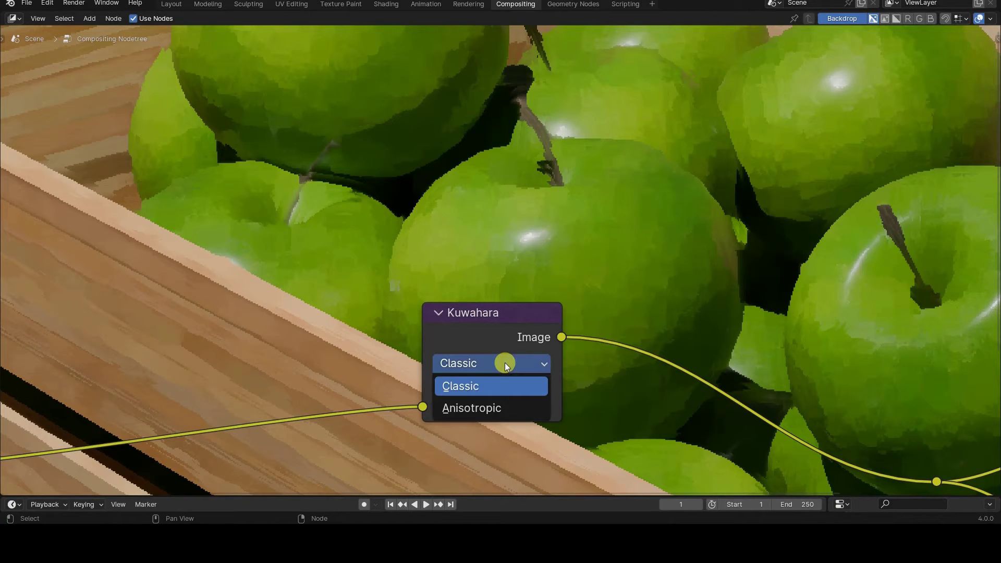
click(508, 408)
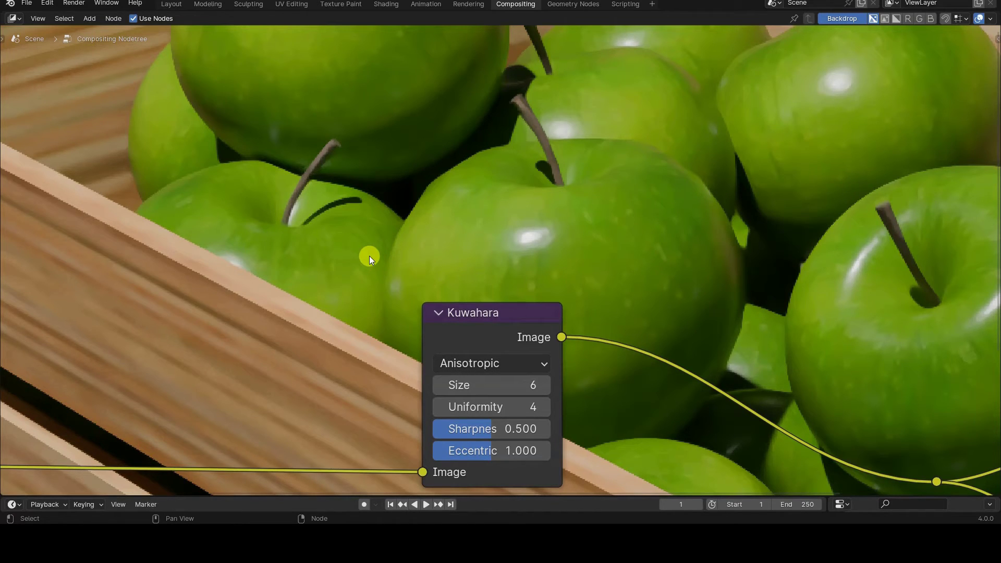
click(492, 312)
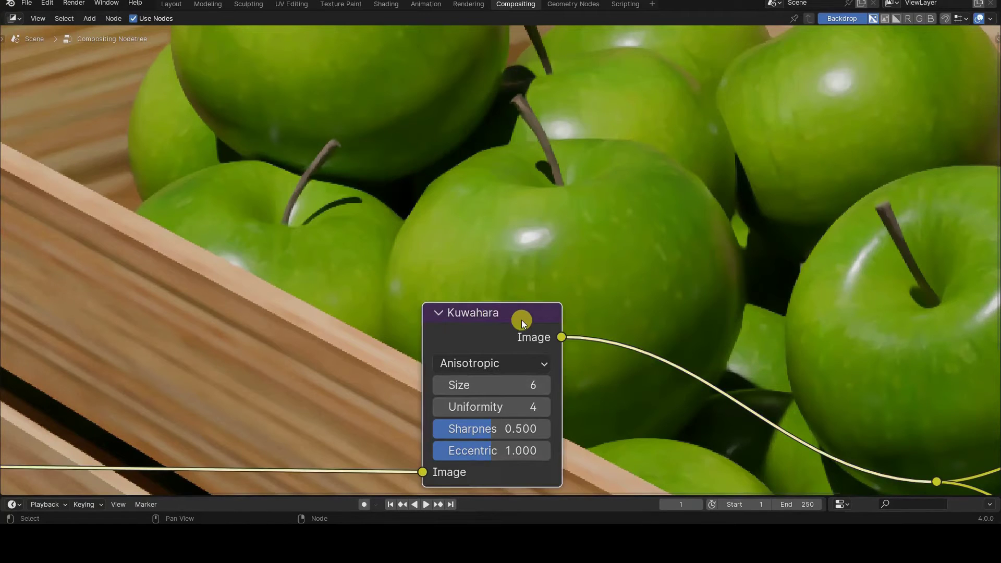
drag(520, 319, 523, 259)
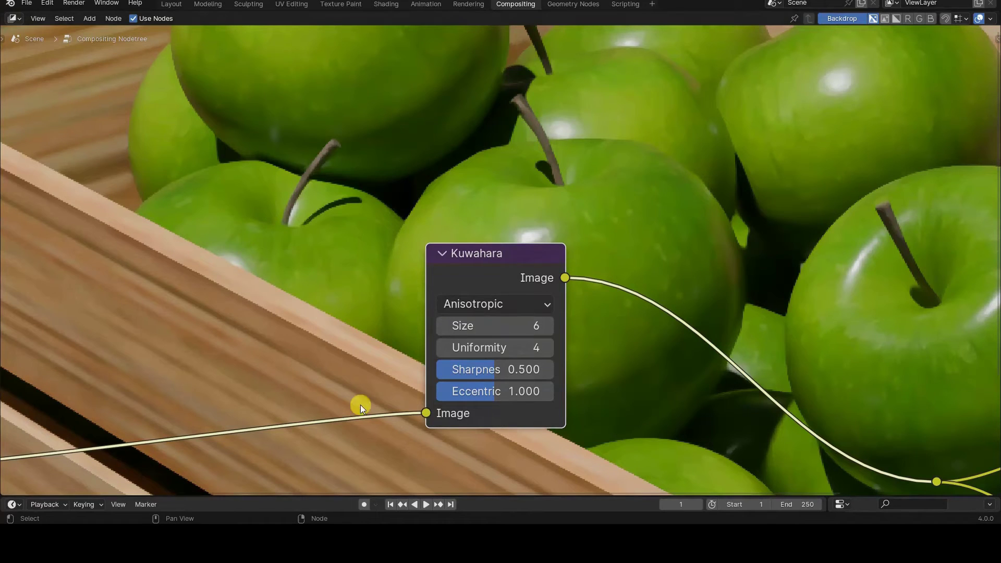
- Try Uniformity 0, then step it up to 3
click(523, 344)
text(0)
key(Return)
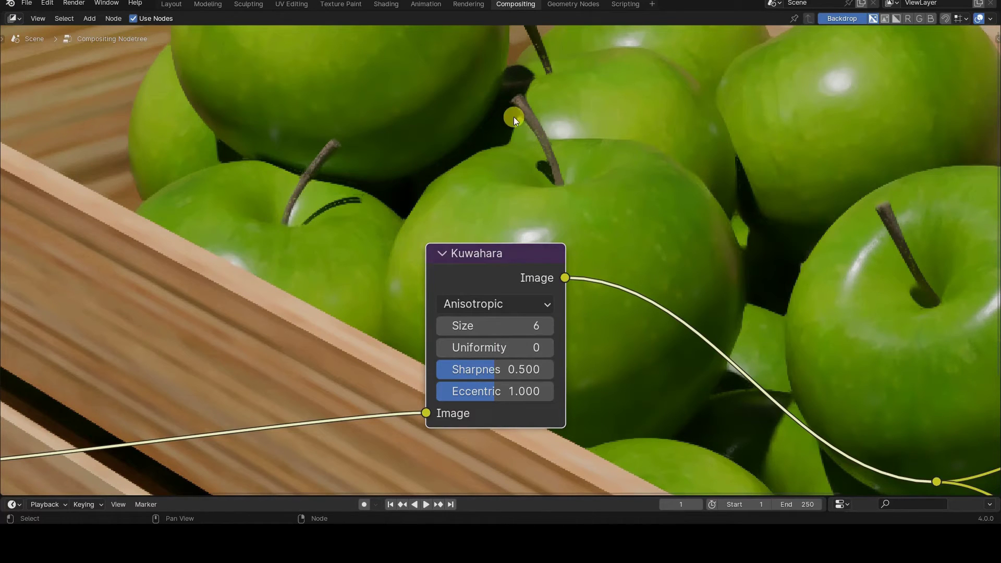
click(547, 347)
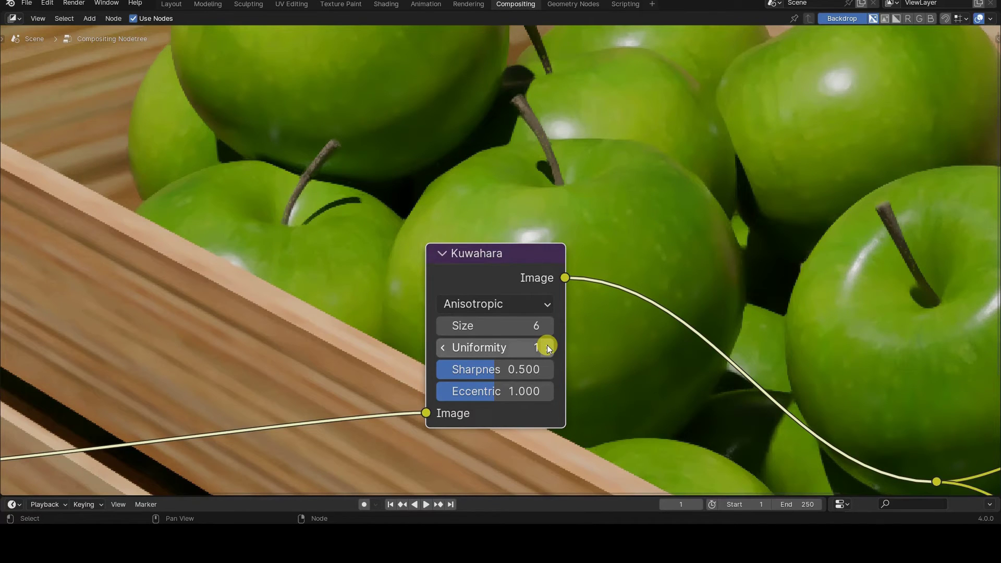
click(547, 347)
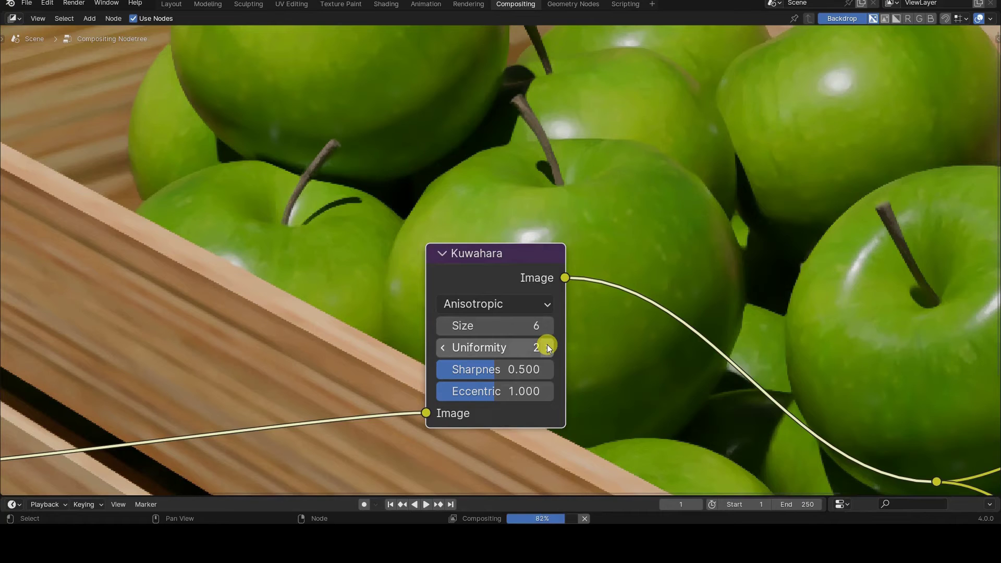
click(546, 346)
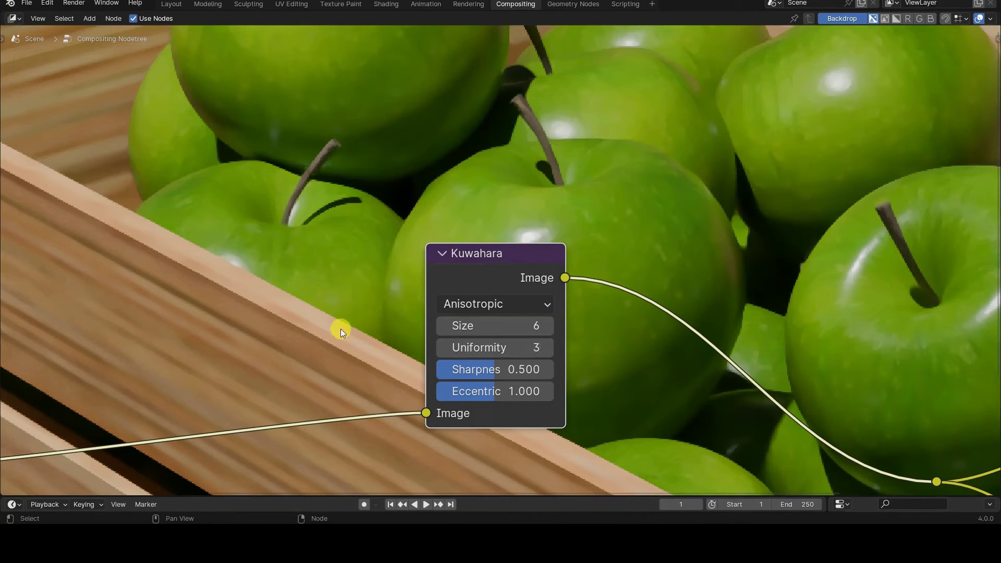
- Raise Size to 8 and, after retrying Uniformity 0, restore it to 3
click(547, 326)
click(547, 326)
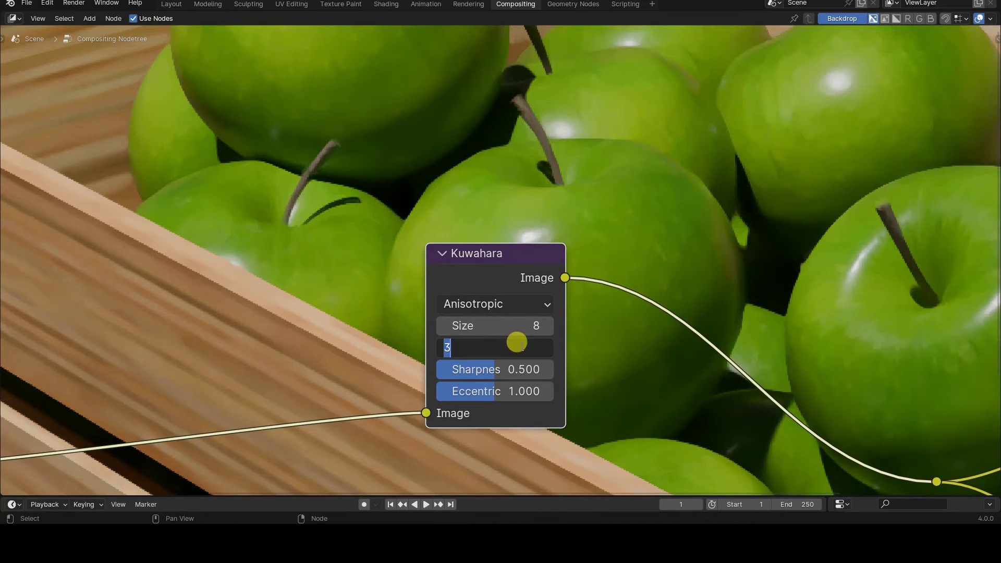
text(0)
key(Return)
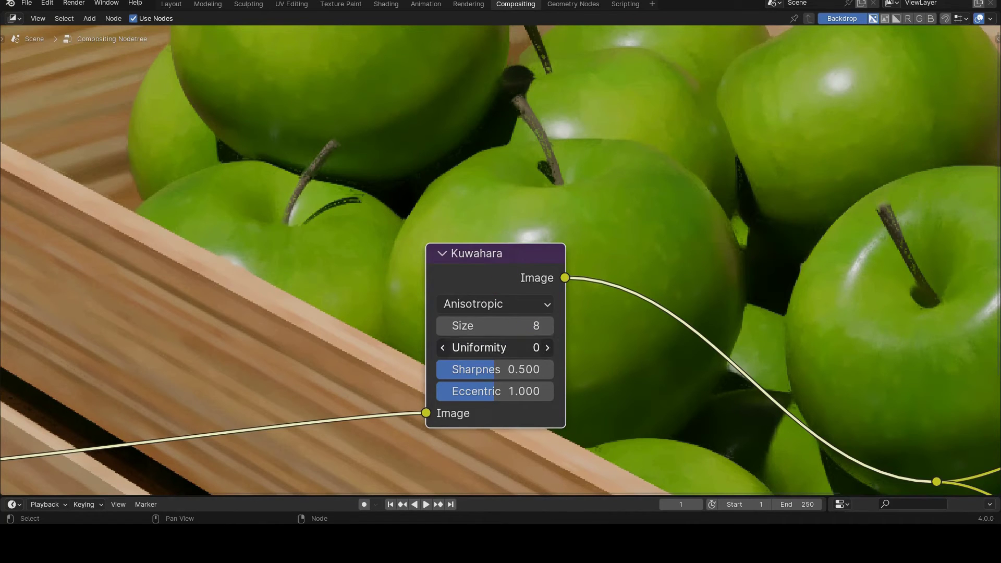
click(530, 344)
text(3)
key(Return)
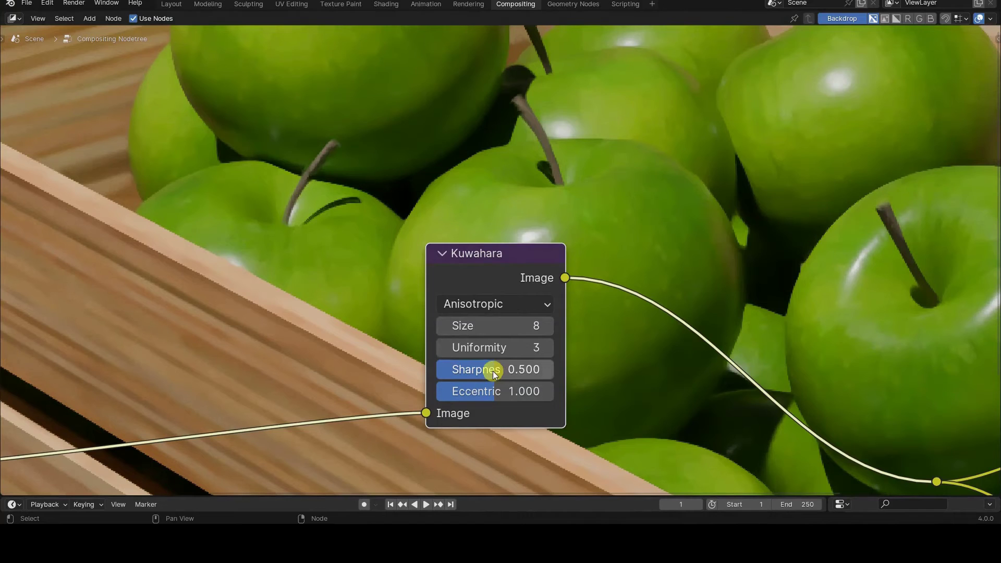
- Set Sharpness to 0 and reframe the backdrop on the crate
click(512, 365)
text(0)
key(Return)
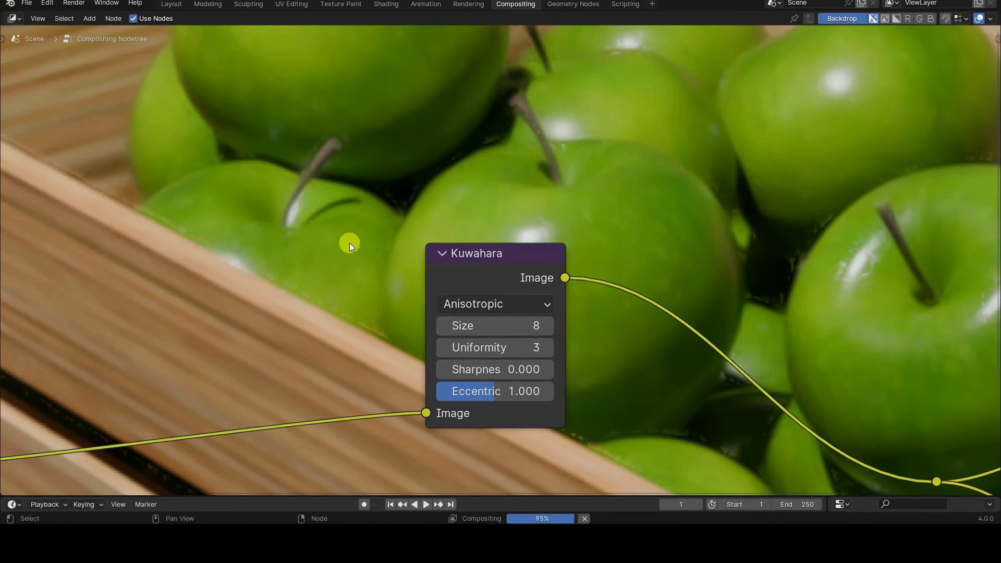
key(v)
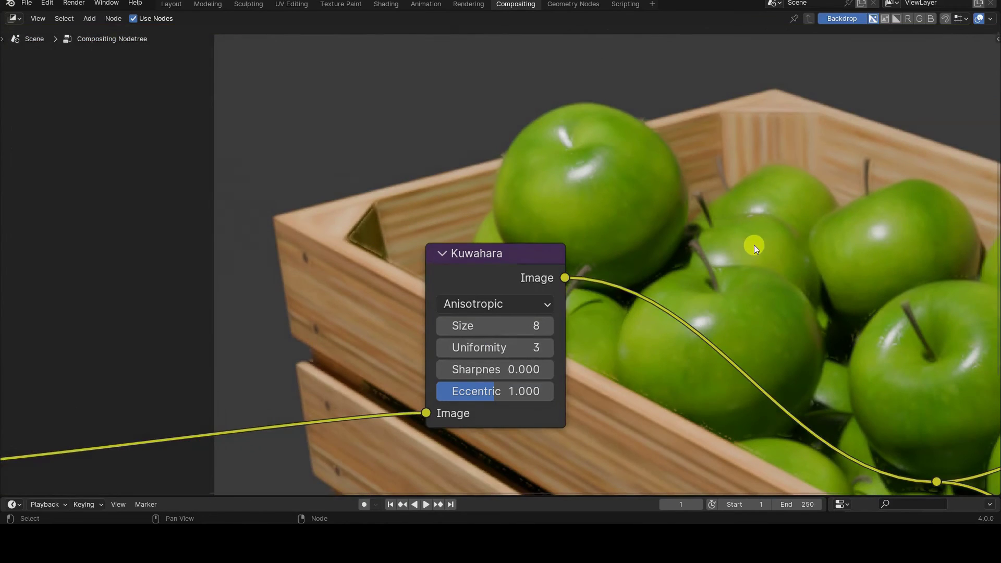
key(alt+v)
mouse_move(434, 171)
alt+middle_down()
mouse_move(301, 153)
mouse_move(363, 179)
mouse_move(358, 171)
alt+middle_up()
drag(478, 257, 481, 302)
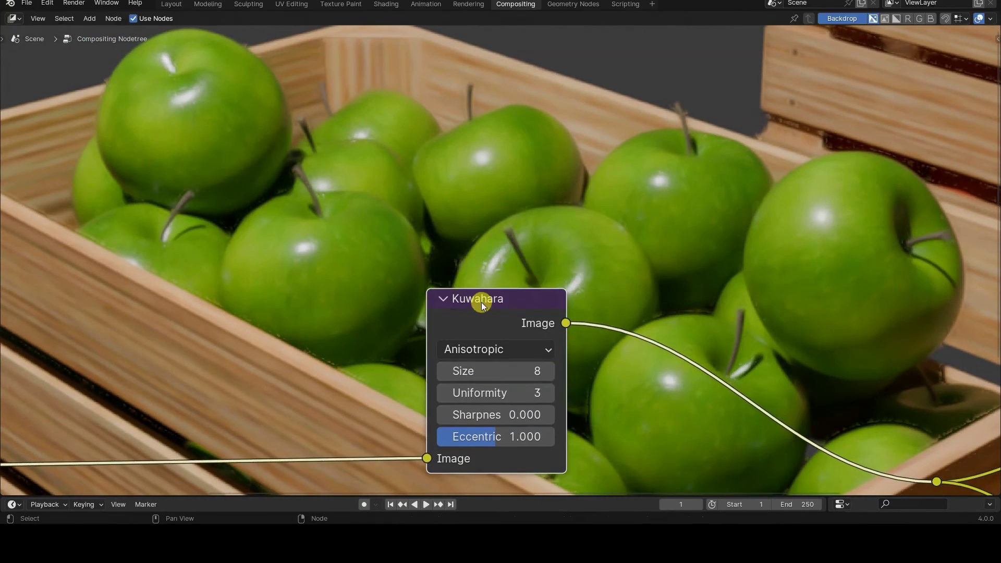
- Try Sharpness 1, then settle it at 0.500
click(509, 407)
text(1)
key(Return)
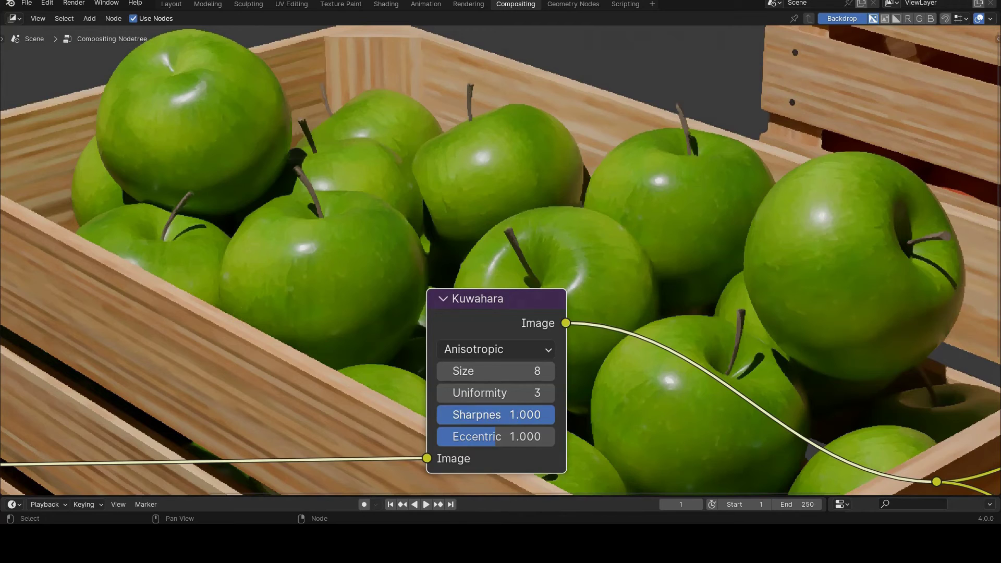
click(511, 408)
text(0.5)
key(Return)
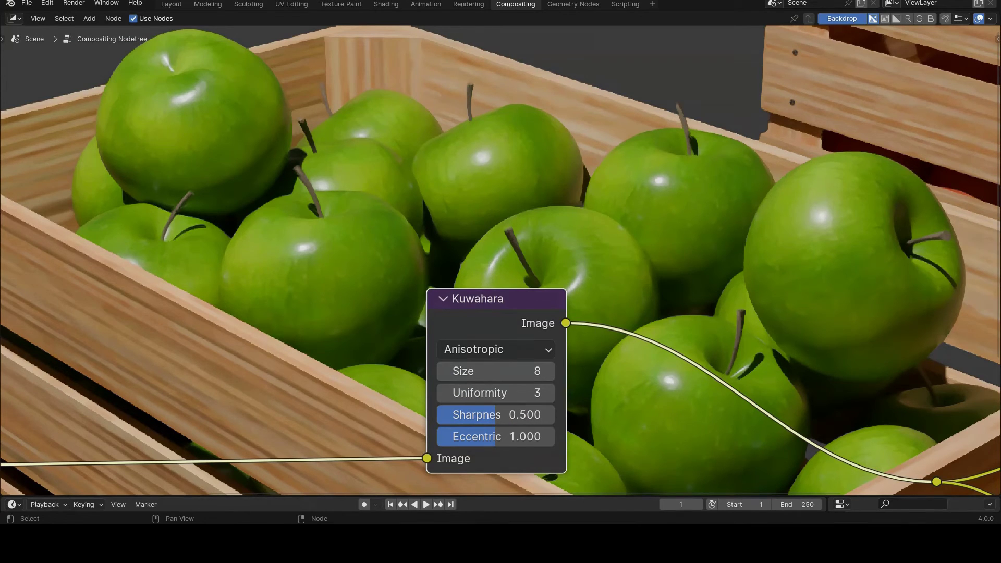
- Set Eccentricity to 0 and zoom the backdrop onto the close-up apples
click(500, 436)
text(0)
key(Return)
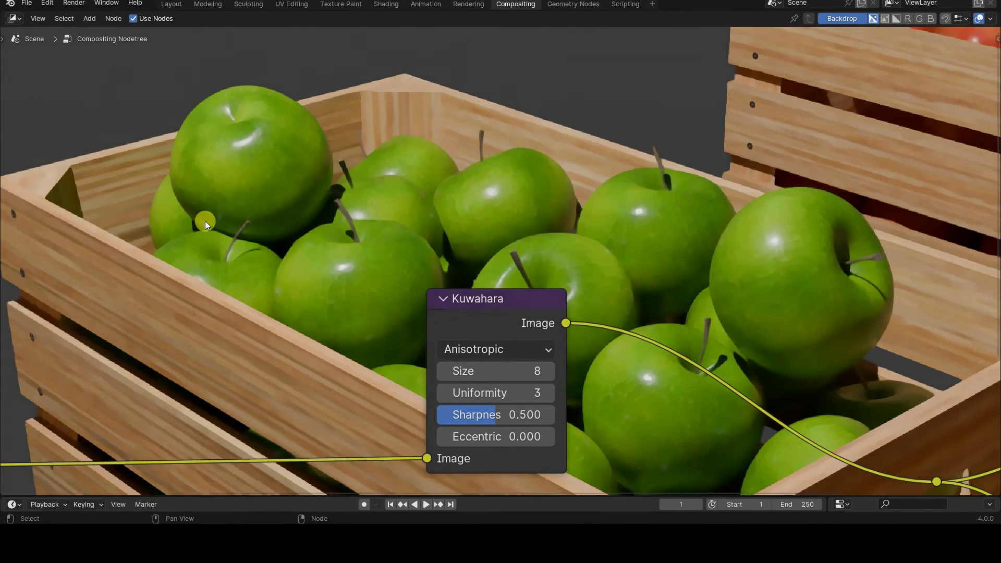
key(alt+v)
key(alt+v)
key(alt+v)
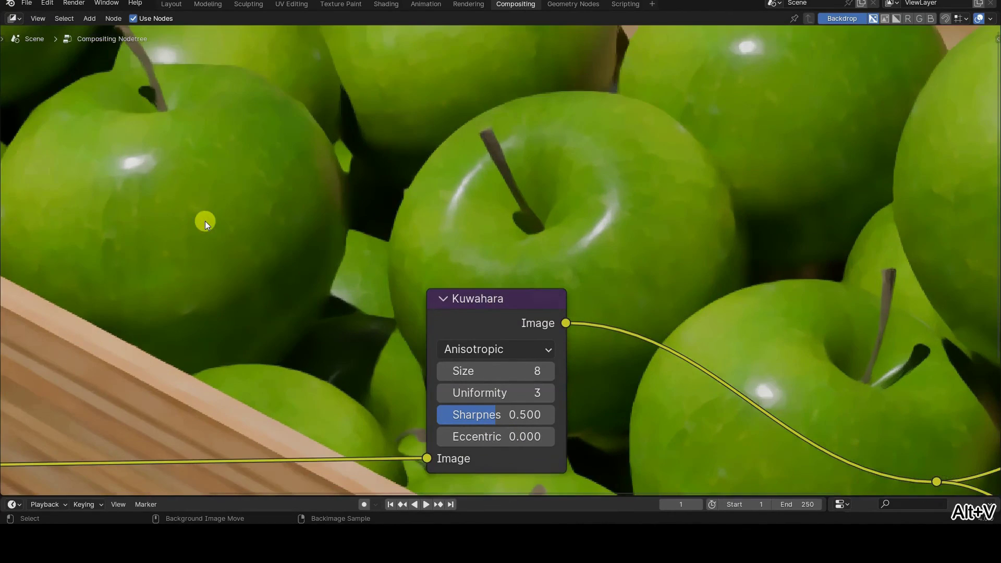
alt+middle_drag(206, 222, 227, 254)
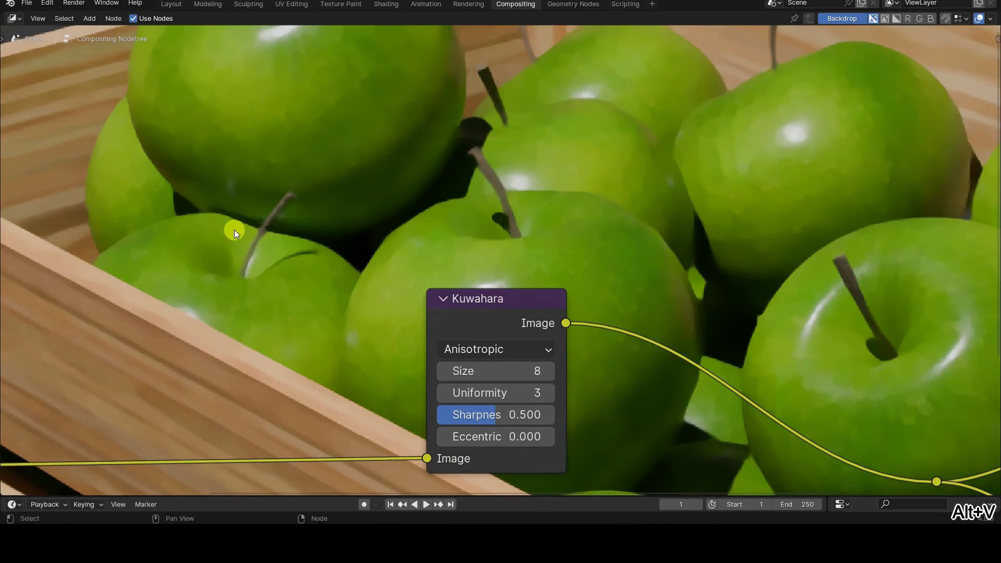
- Try Eccentricity 2, then restore it to 1.000
click(515, 438)
text(2)
key(Return)
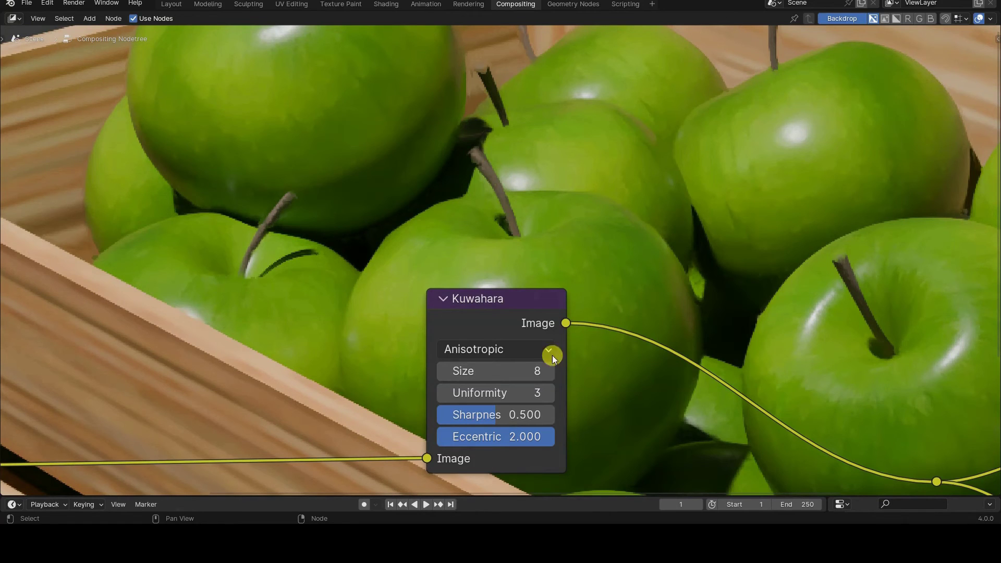
click(516, 435)
text(1)
key(Return)
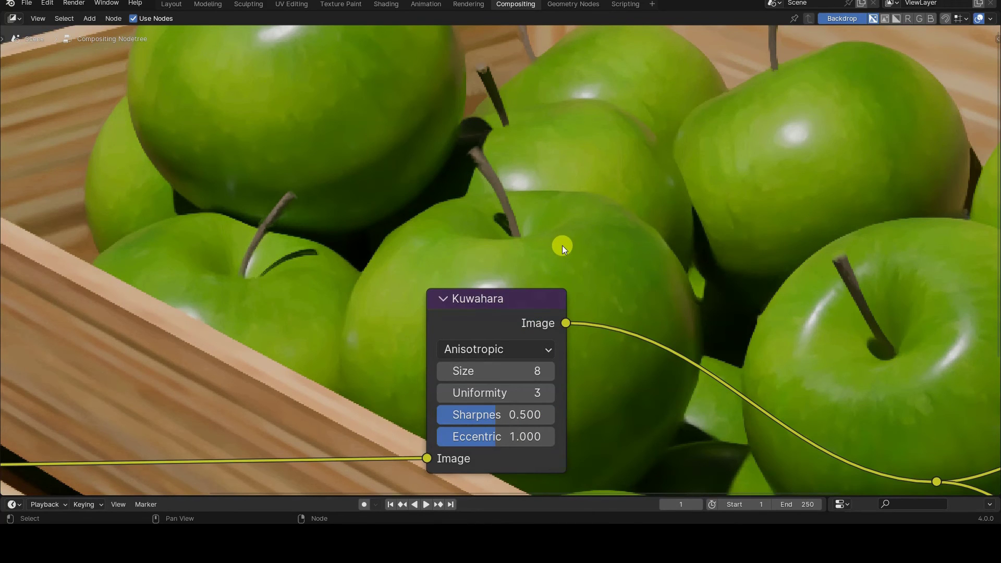
- Zoom out to the whole crate and move the Kuwahara node down and to the left
key(v)
key(v)
key(v)
key(v)
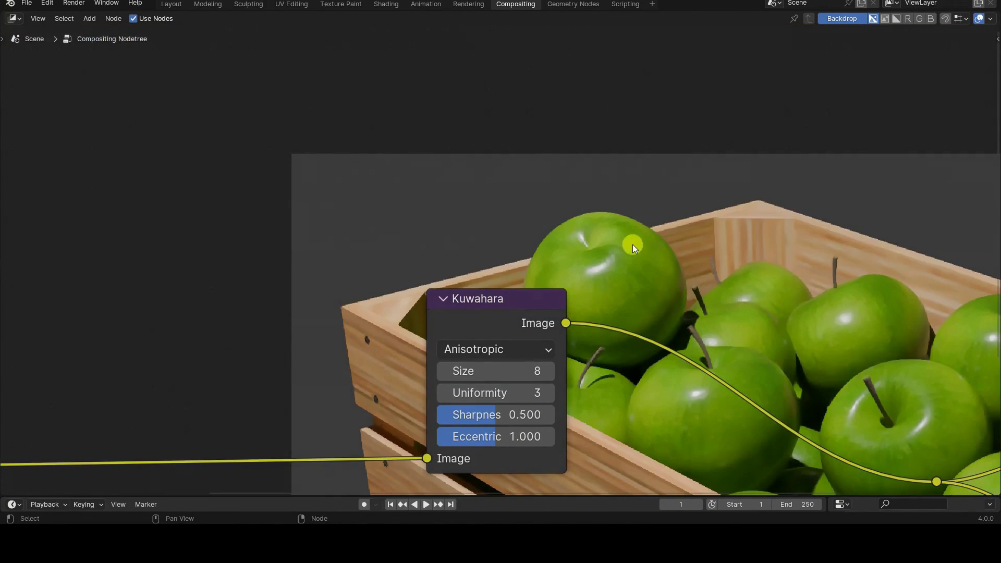
key(alt+v)
key(alt+v)
scroll(554, 196, down, 1)
scroll(555, 199, down, 1)
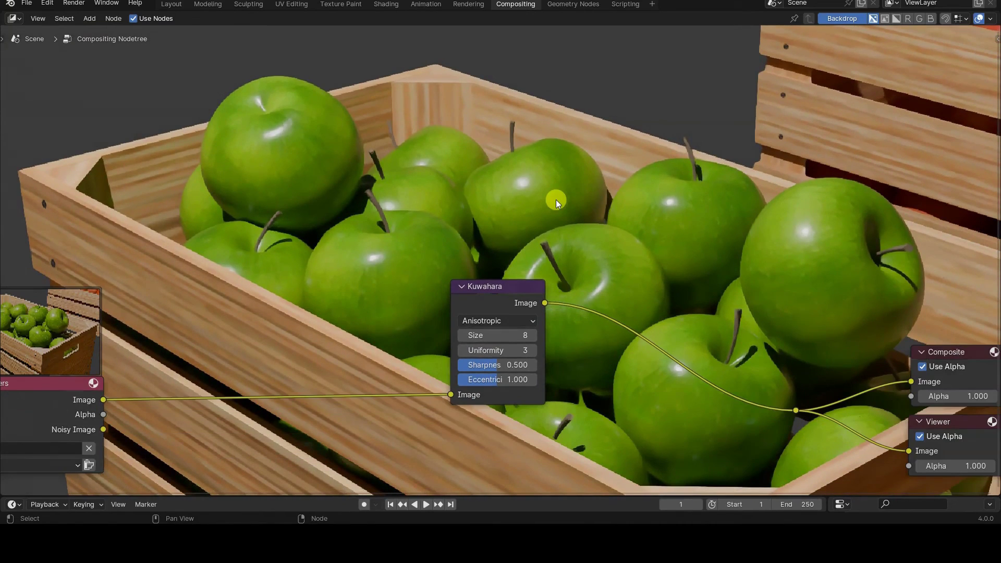
drag(487, 286, 512, 327)
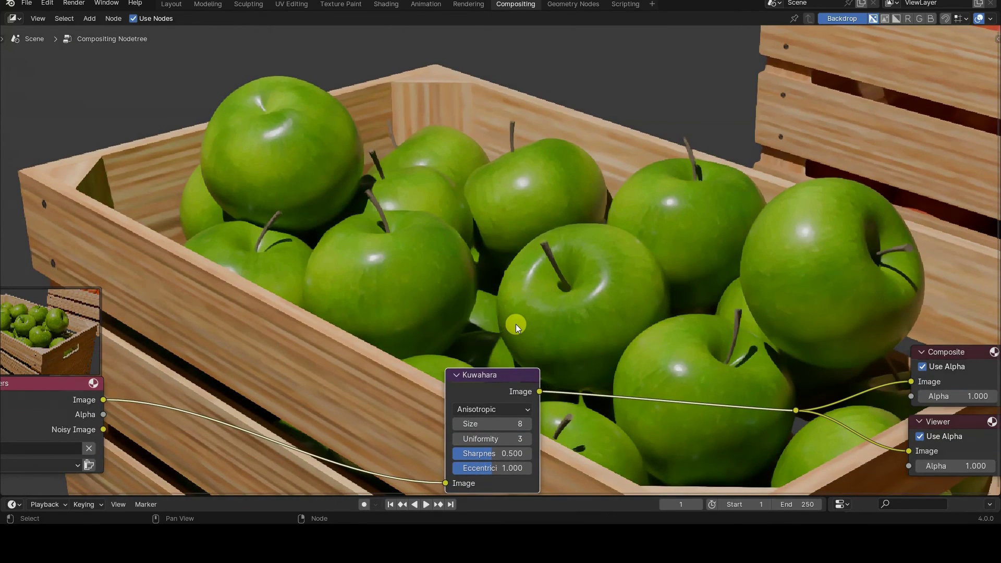
click(547, 249)
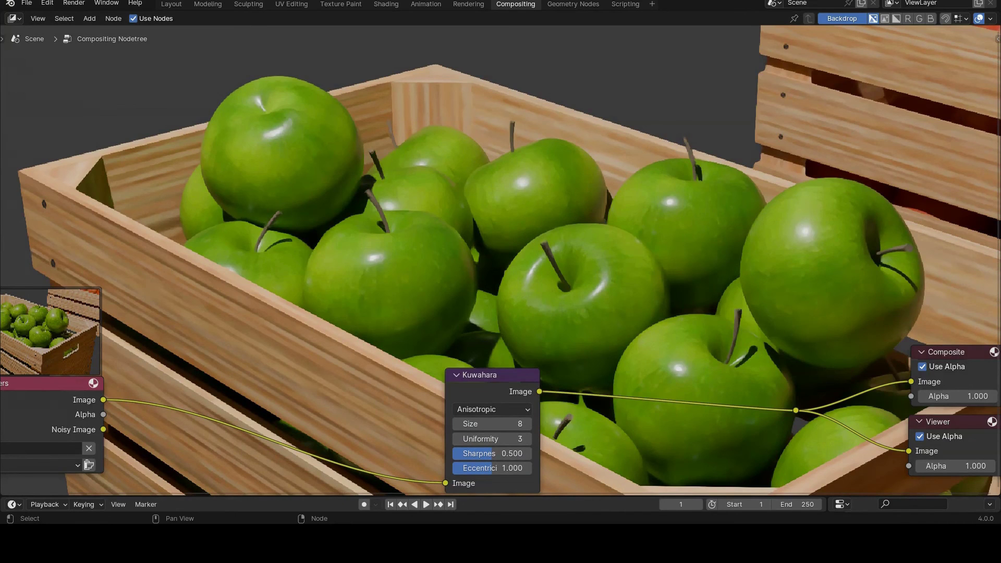
click(489, 378)
drag(490, 377, 280, 356)
- Toggle the Kuwahara node's mute to compare, leave it muted, and bring up the add-node list
key(m)
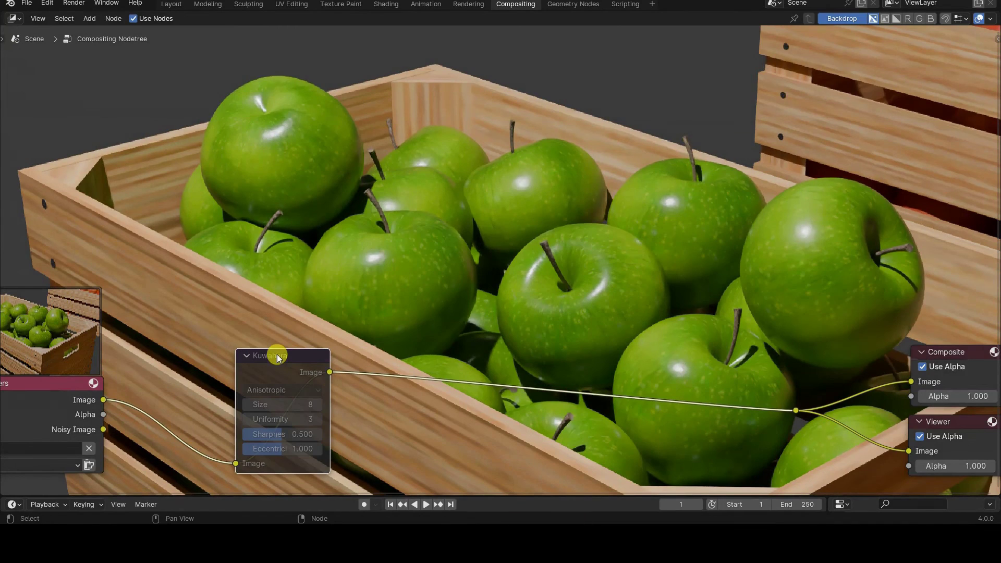
click(357, 235)
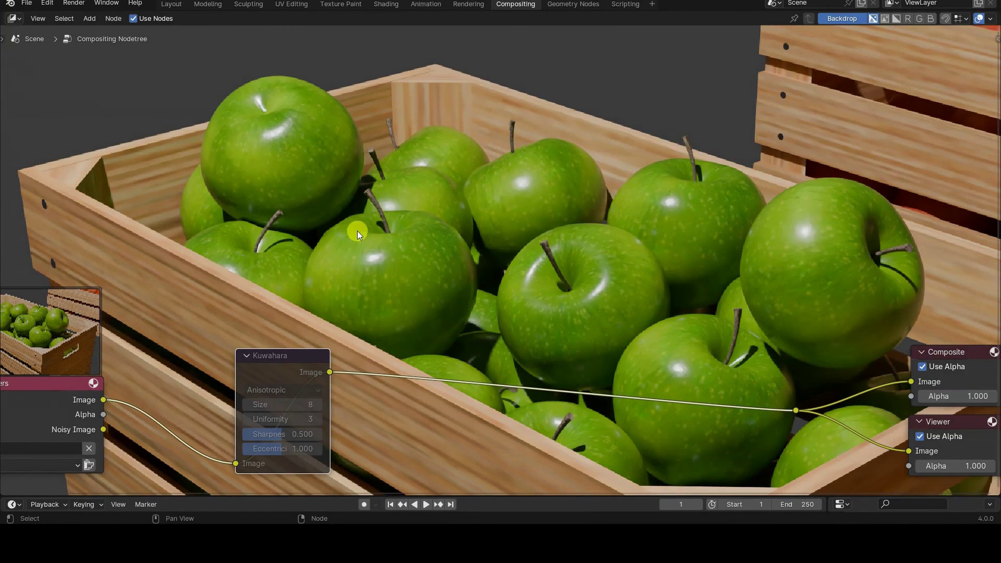
click(268, 358)
key(m)
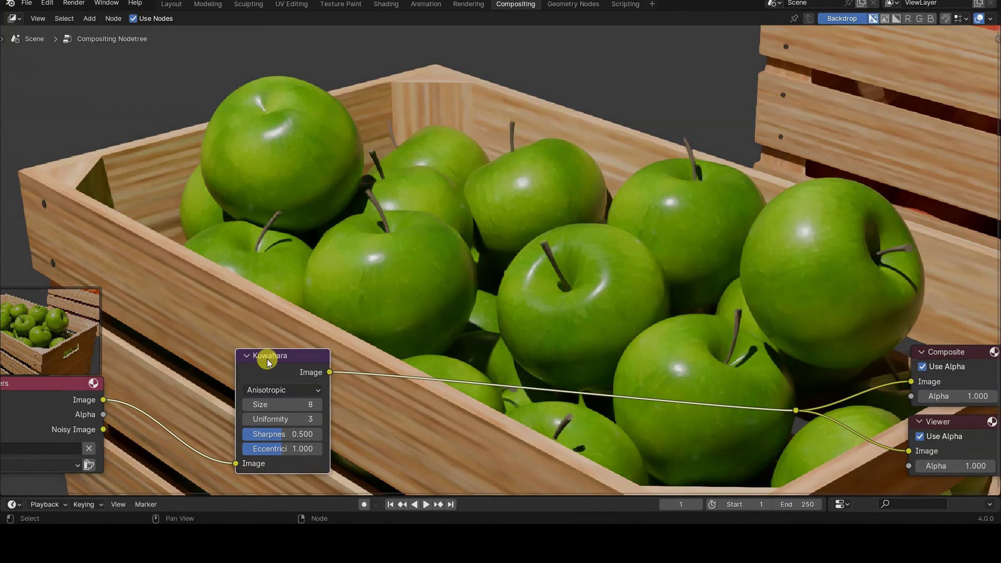
key(m)
click(440, 418)
key(shift+a)
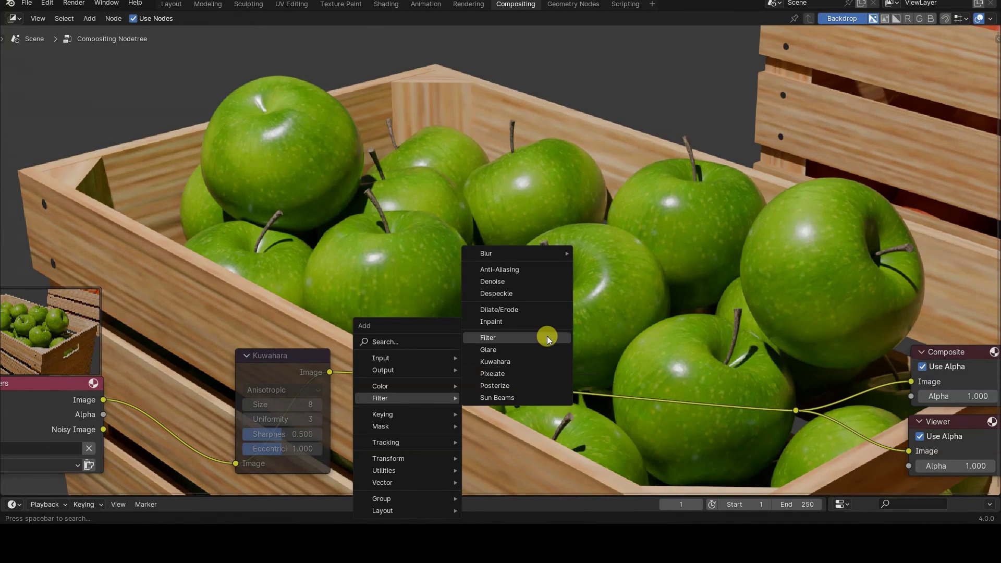
mouse_move(516, 254)
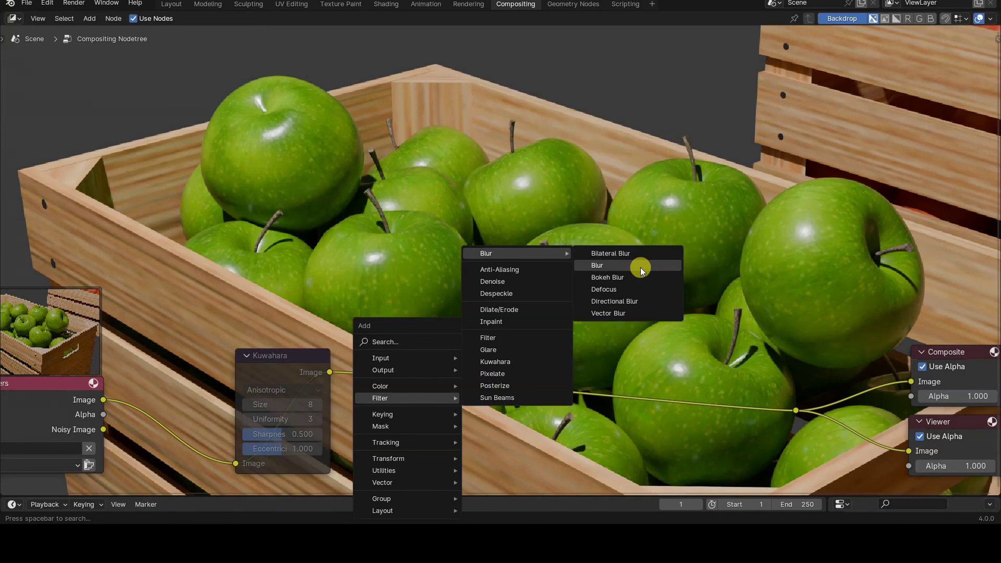
- Drop a Blur node on the link after Kuwahara, trying X/Y 4 then setting both to 6
click(641, 268)
click(440, 320)
click(490, 429)
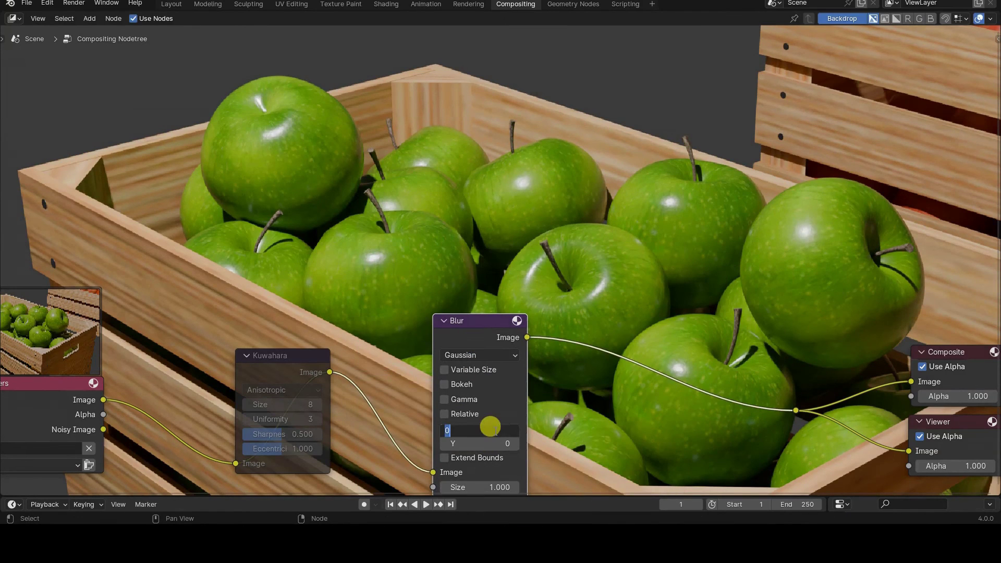
key(Tab)
text(4)
key(Return)
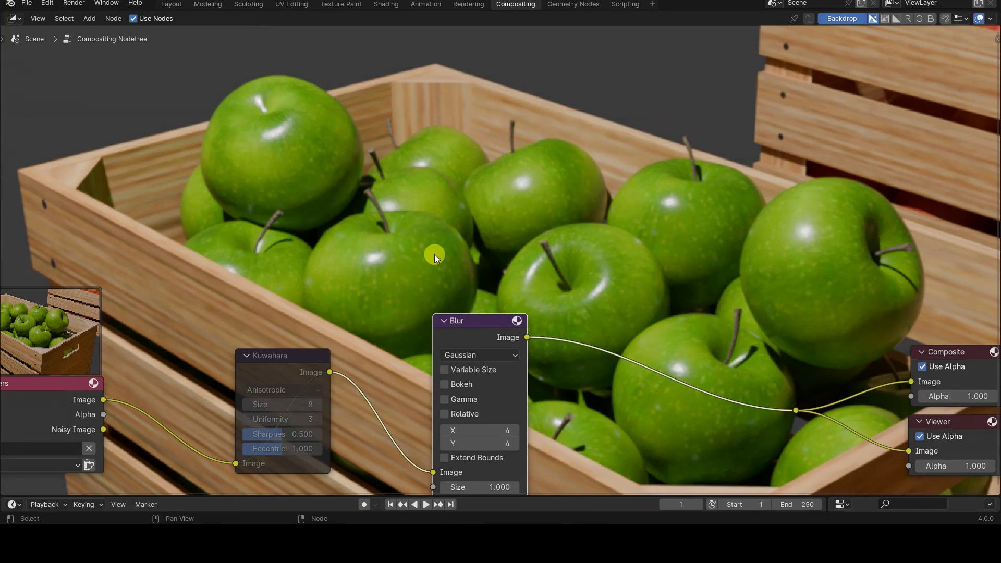
click(495, 427)
text(6)
key(Tab)
text(6)
key(Return)
- Mute the Blur node and un-mute the Kuwahara filter to compare
key(m)
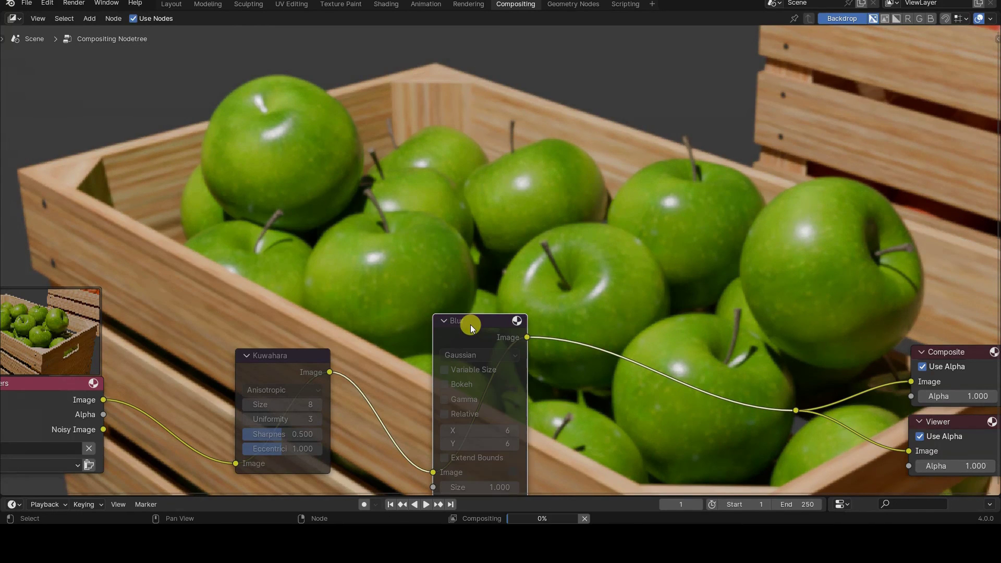
click(283, 352)
key(m)
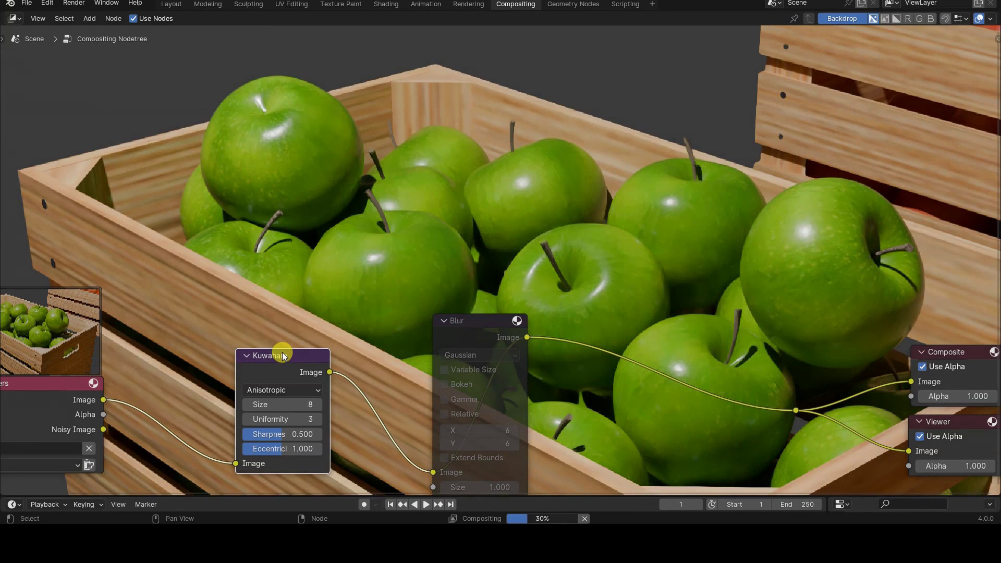